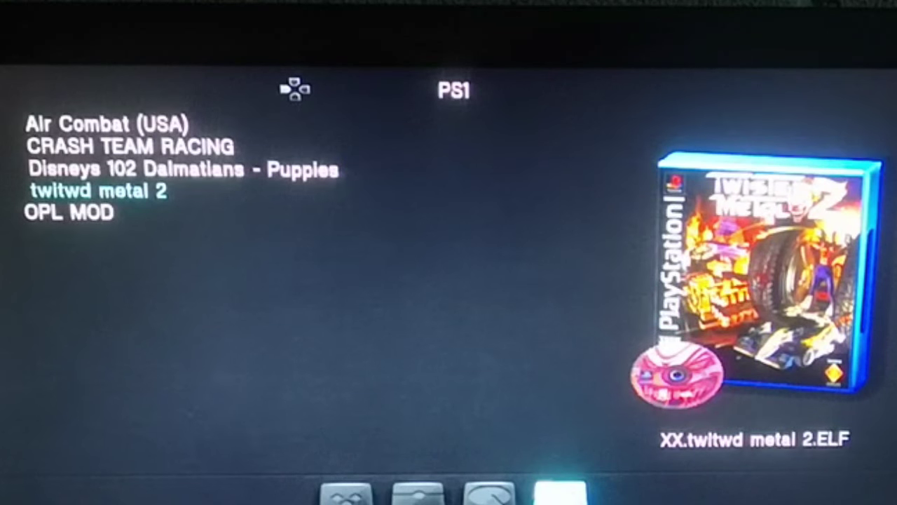
pyautogui.press('Up')
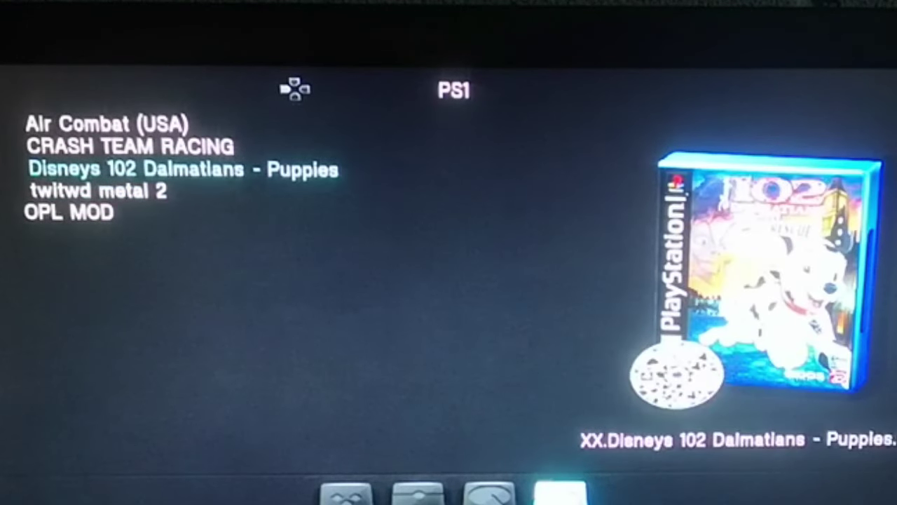
pyautogui.press('Up')
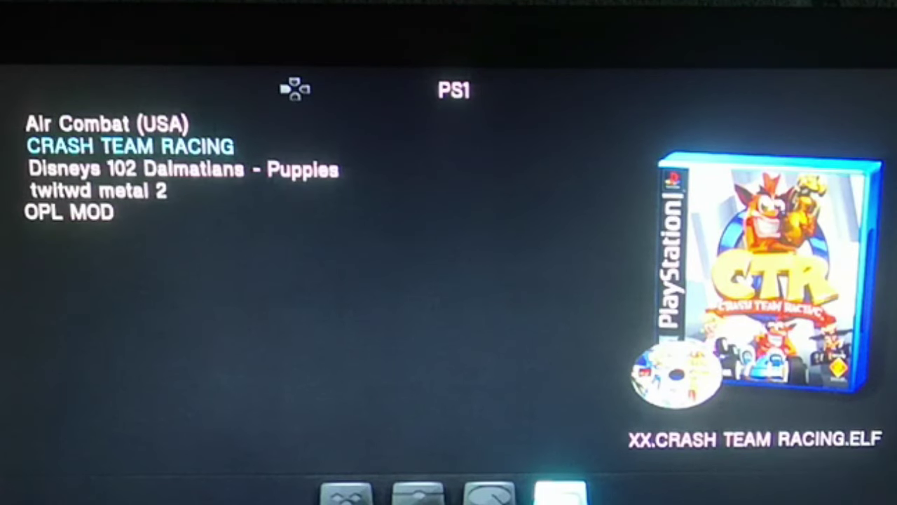
pyautogui.press('Left')
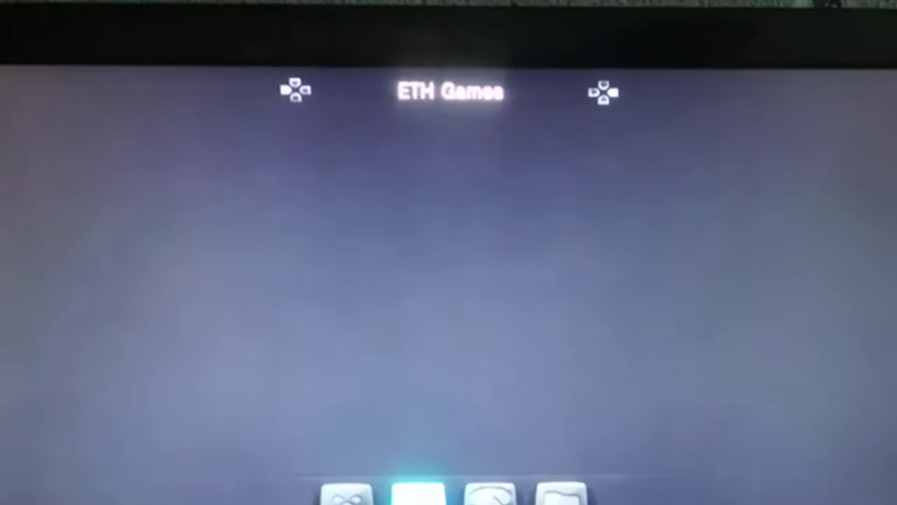
pyautogui.press('Left')
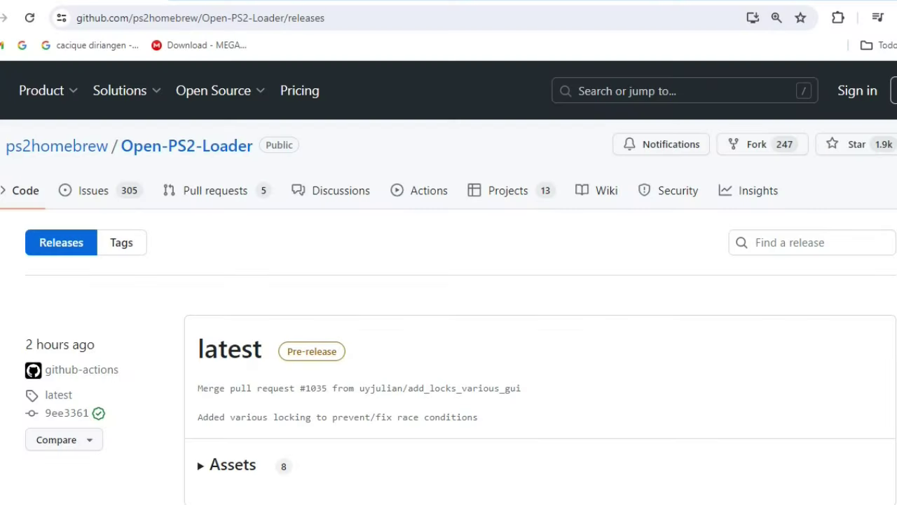
# Expand the assets of the latest Open-PS2-Loader pre-release to reach its downloadable archives
pyautogui.scroll(-2, 372, 266)
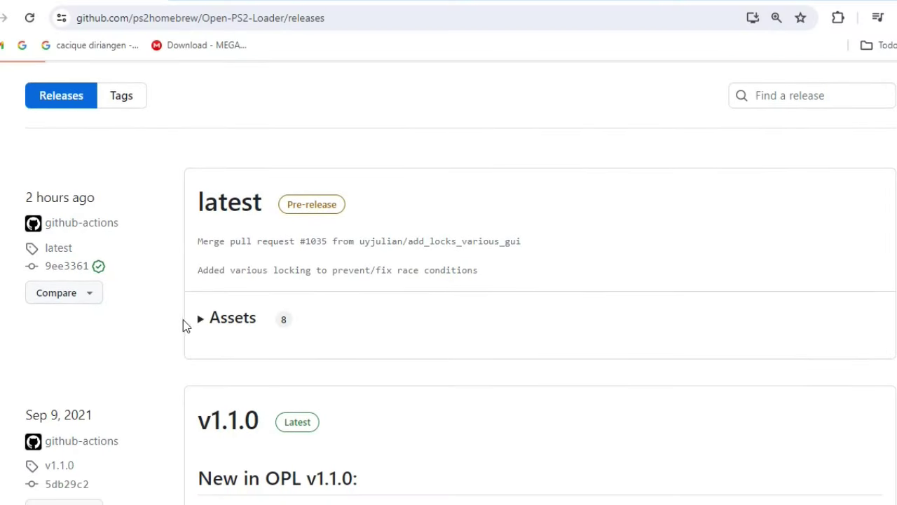
pyautogui.click(203, 320)
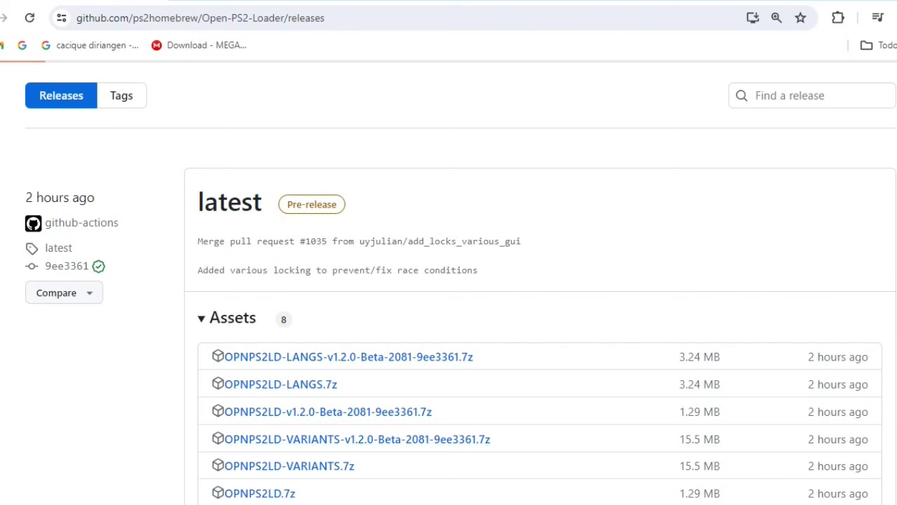
pyautogui.scroll(-1, 448, 280)
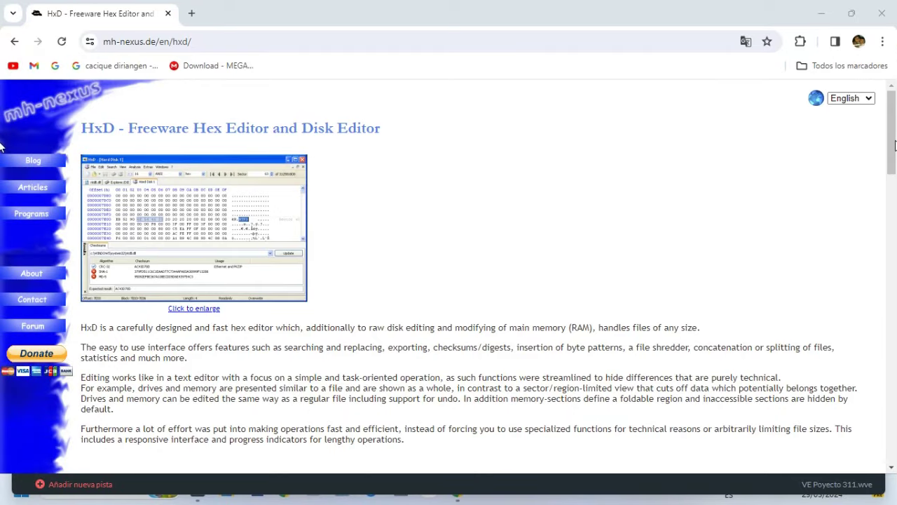
pyautogui.moveTo(895, 145); pyautogui.dragTo(894, 98)
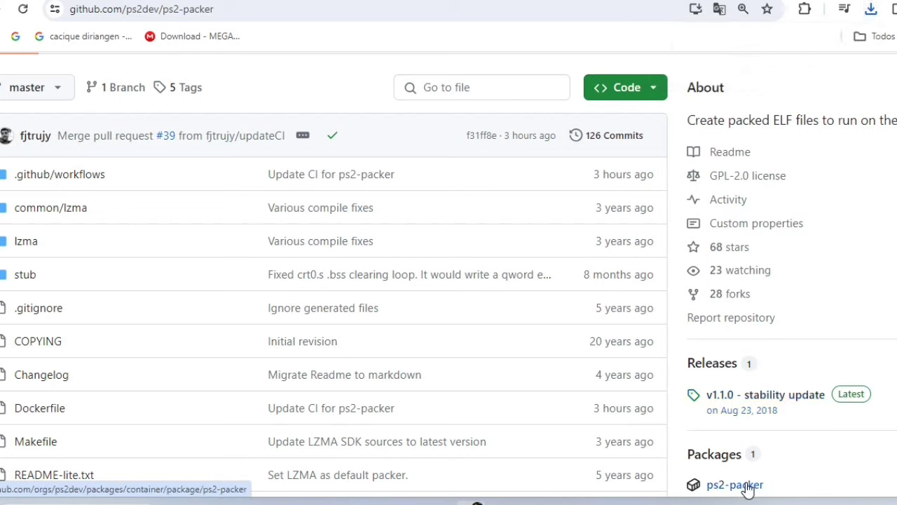
# Open the ps2-packer v1.1.0 stability update release and go to its downloadable assets
pyautogui.click(754, 404)
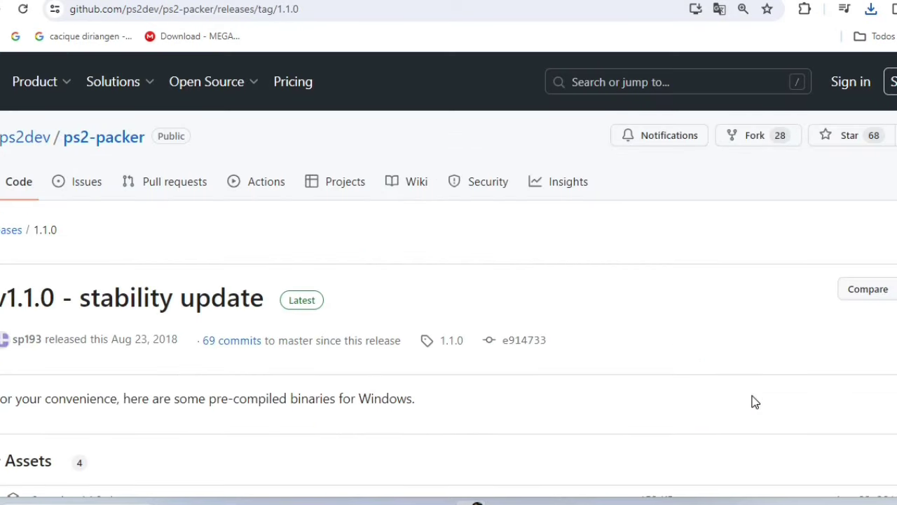
pyautogui.scroll(-2, 477, 503)
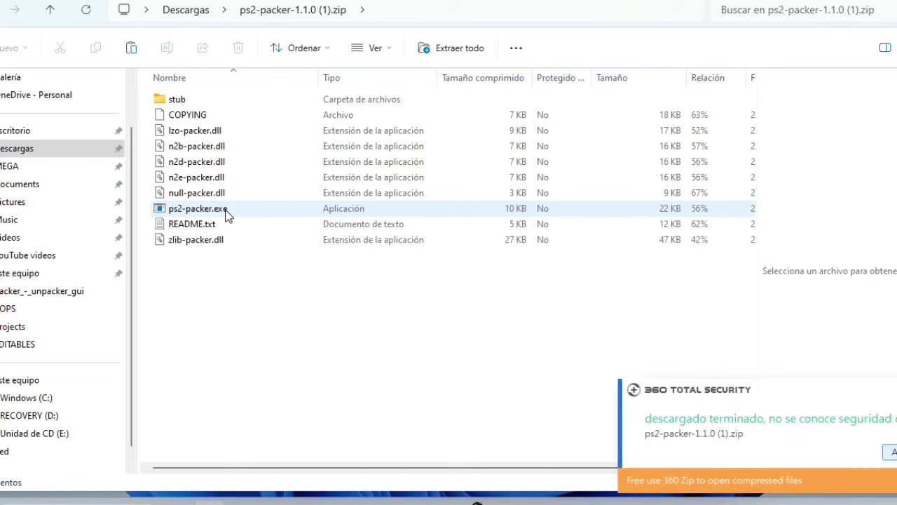
# Return to the Descargas folder and open OPNPS2LD-VARIANTS inside the OPNPS2LD-VARIANTS-v1.2.0-Beta-2081-9ee3361 folder
pyautogui.hotkey('alt', 'Left')
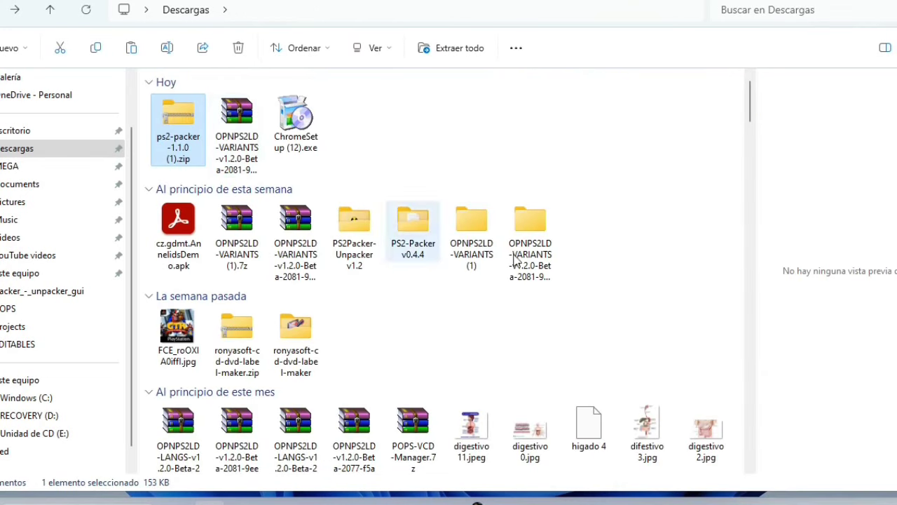
pyautogui.click(536, 255)
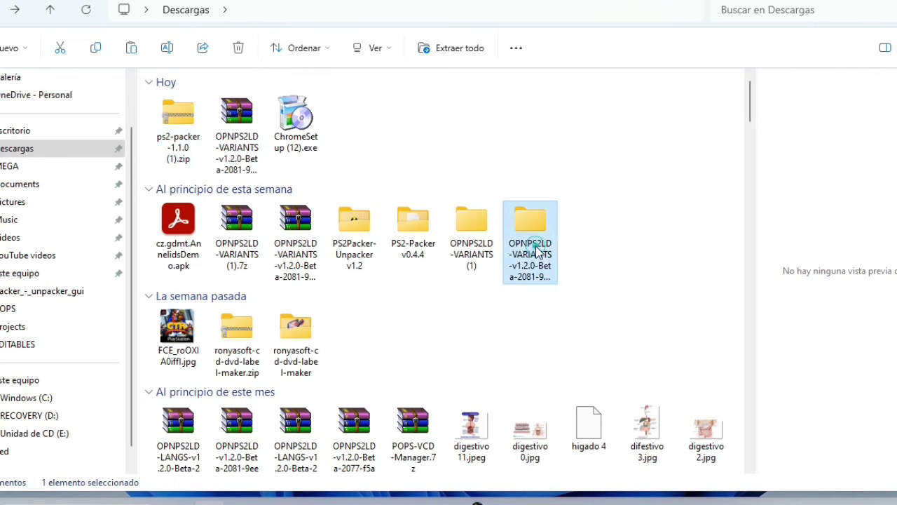
pyautogui.doubleClick(535, 253)
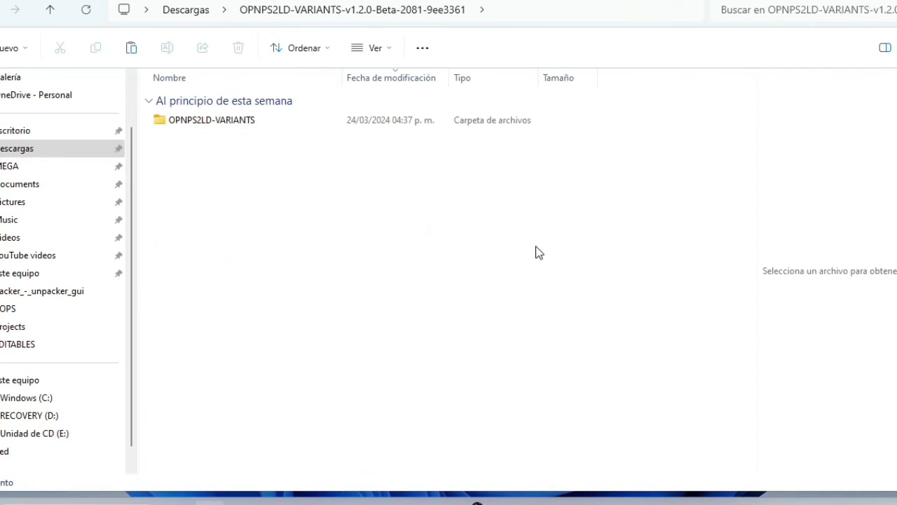
pyautogui.doubleClick(224, 120)
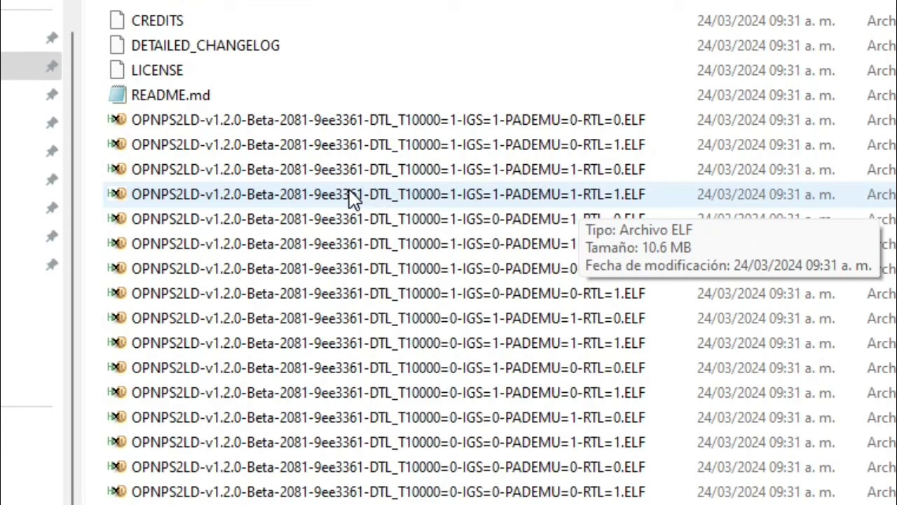
# Copy the DTL_T10000=1-IGS=1-PADEMU=1-RTL=1 ELF variant into the packer_-_unpacker_gui folder
pyautogui.click(350, 232)
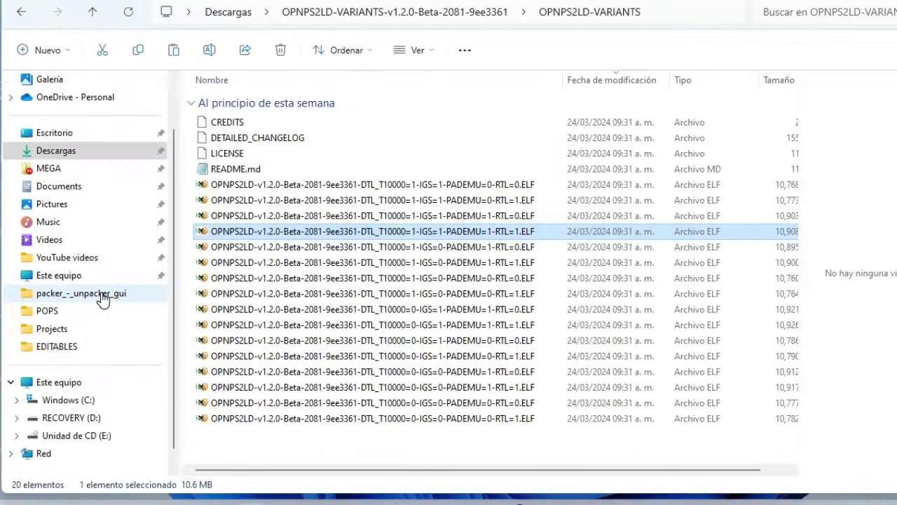
pyautogui.moveTo(251, 500)
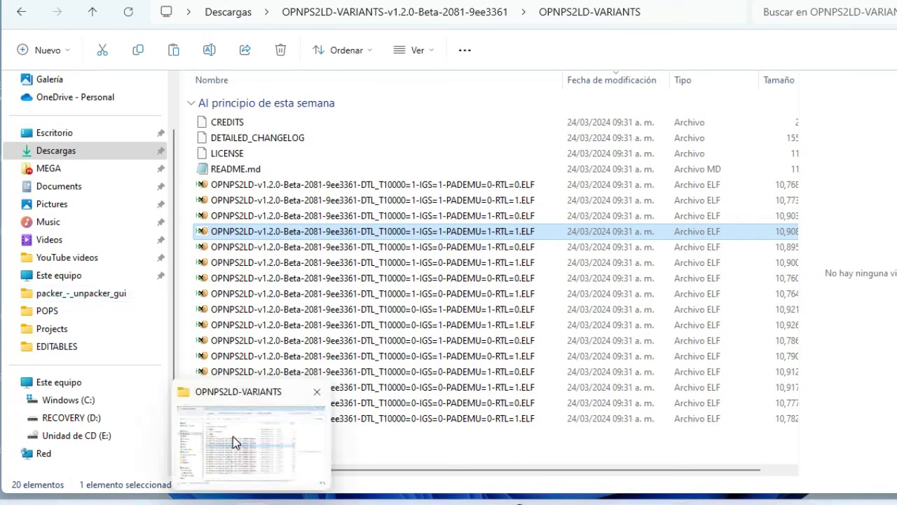
pyautogui.click(85, 296)
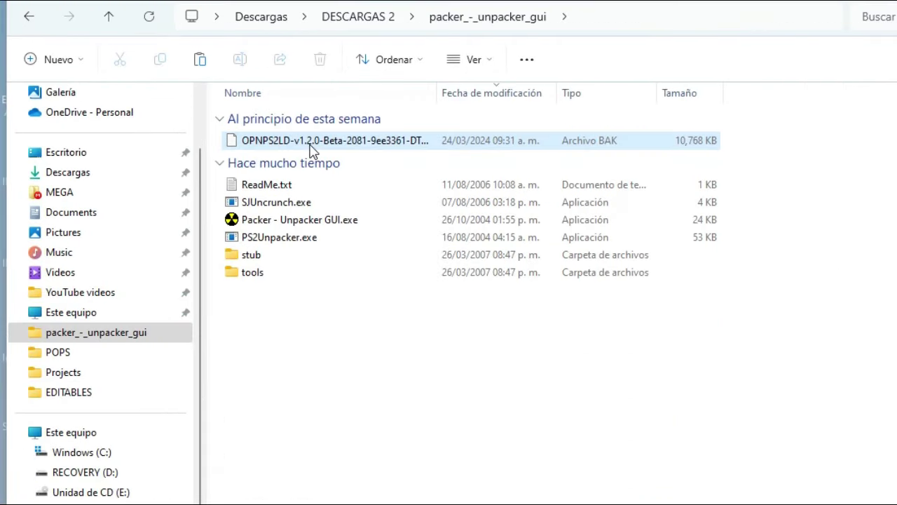
pyautogui.click(310, 326)
pyautogui.rightClick(311, 330)
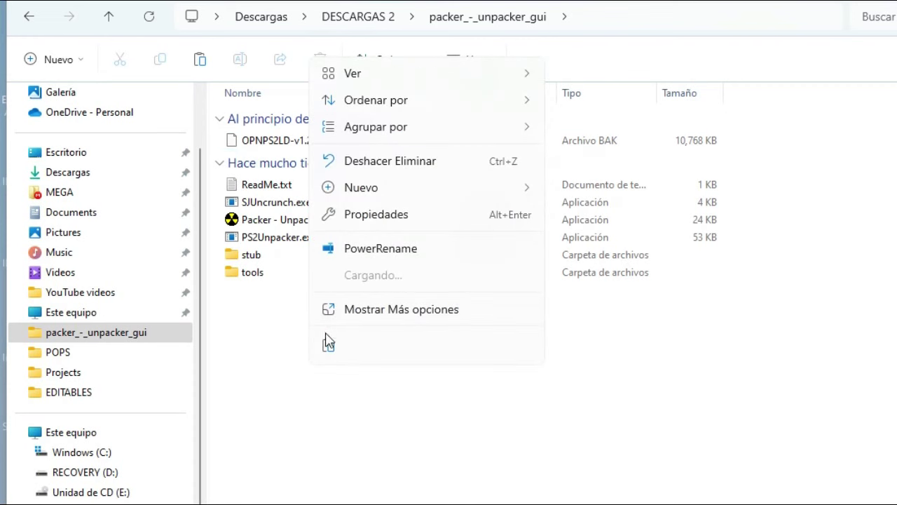
pyautogui.click(327, 347)
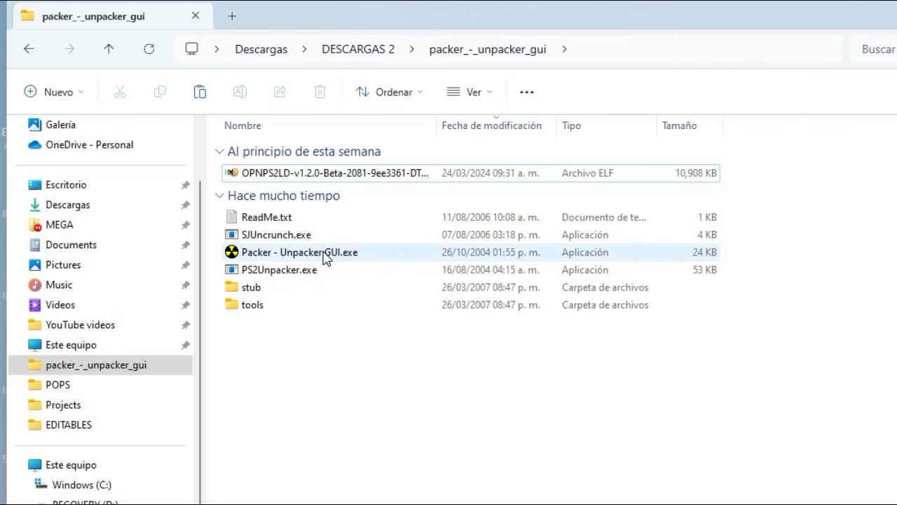
# Open the copied ELF in HxD and start a text replacement that searches for "BDM Games"
pyautogui.click(348, 177)
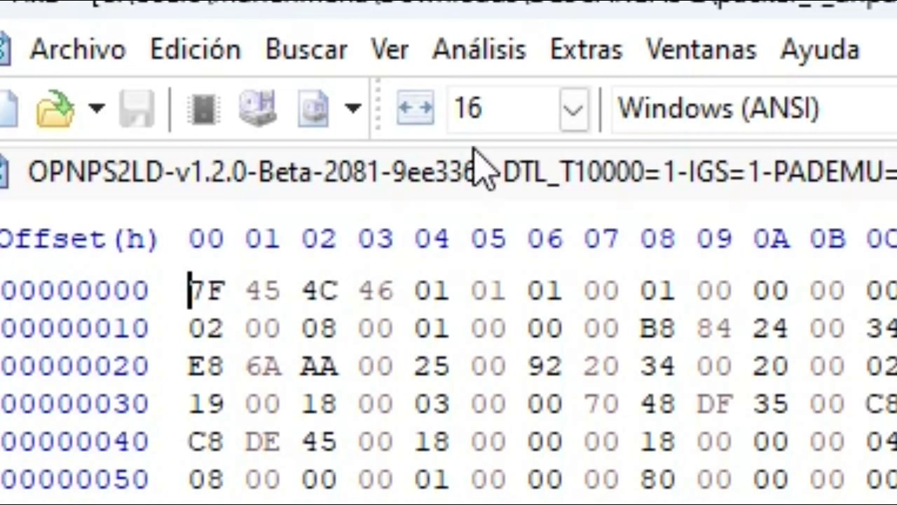
pyautogui.click(317, 61)
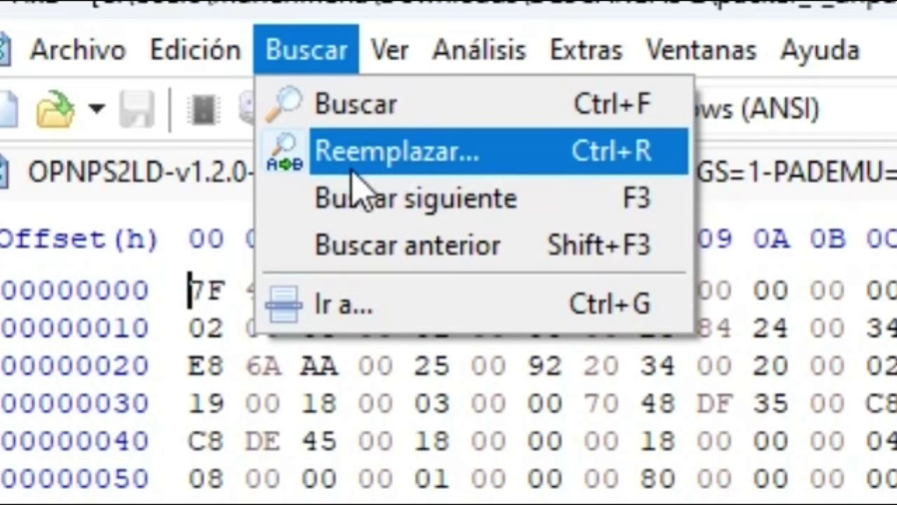
pyautogui.click(368, 153)
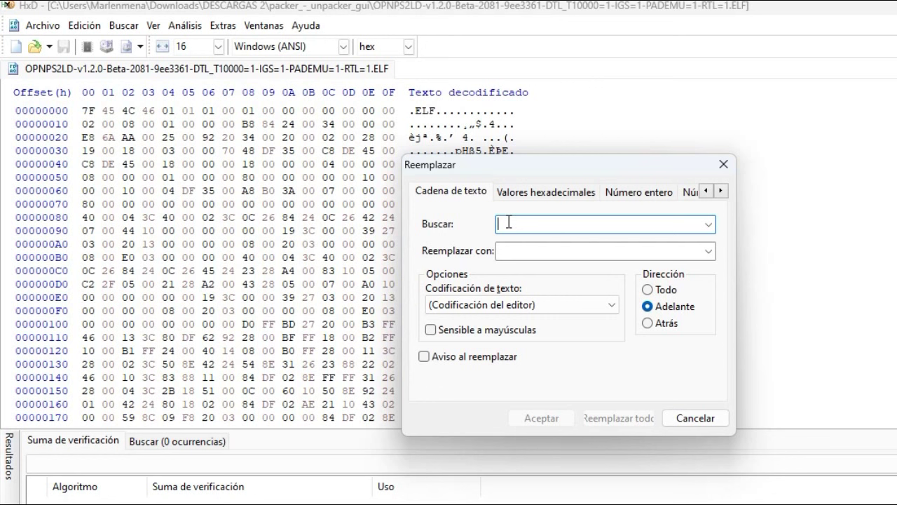
pyautogui.write('BDM Games')
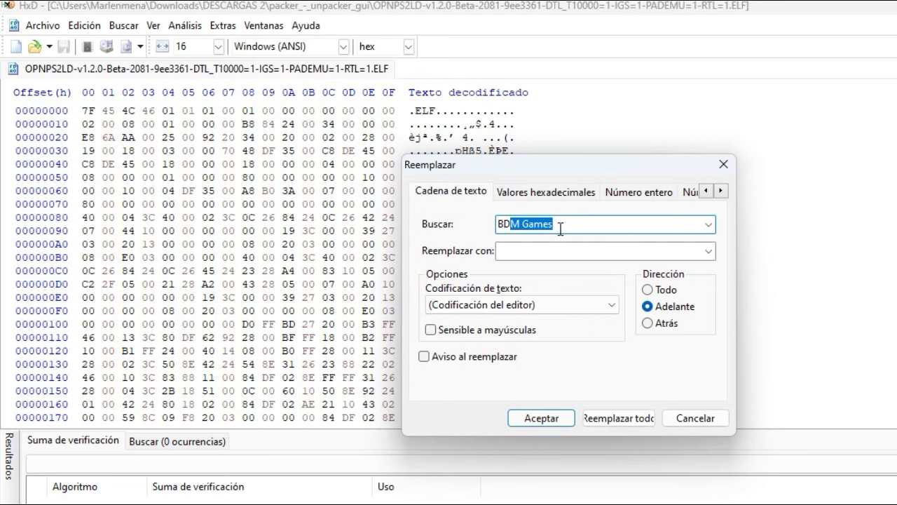
pyautogui.click(558, 225)
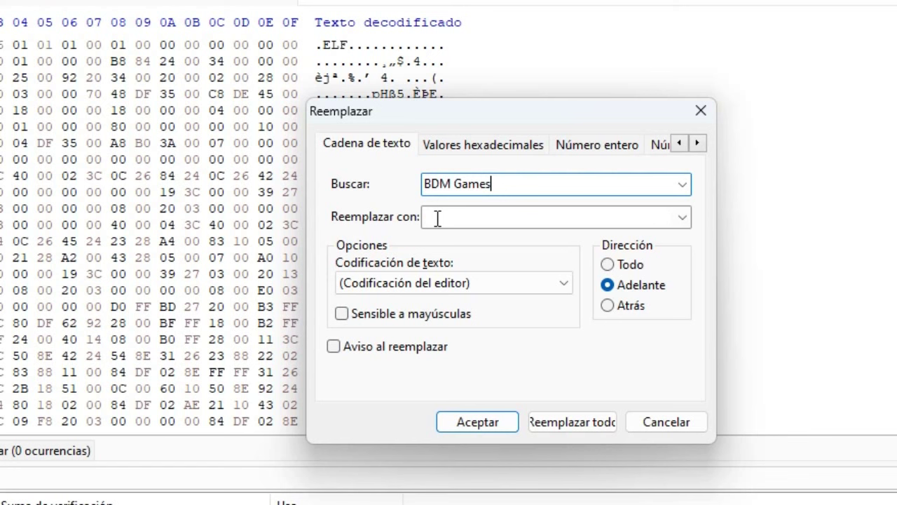
# Replace "BDM Games" in the forward direction with the personal nickname, padded with leading spaces
pyautogui.click(438, 219)
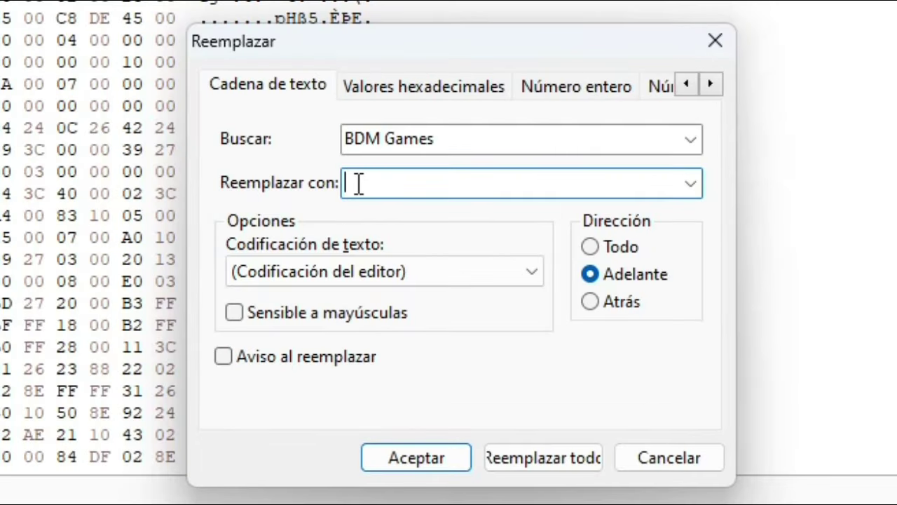
pyautogui.press('Down')
pyautogui.press('Down')
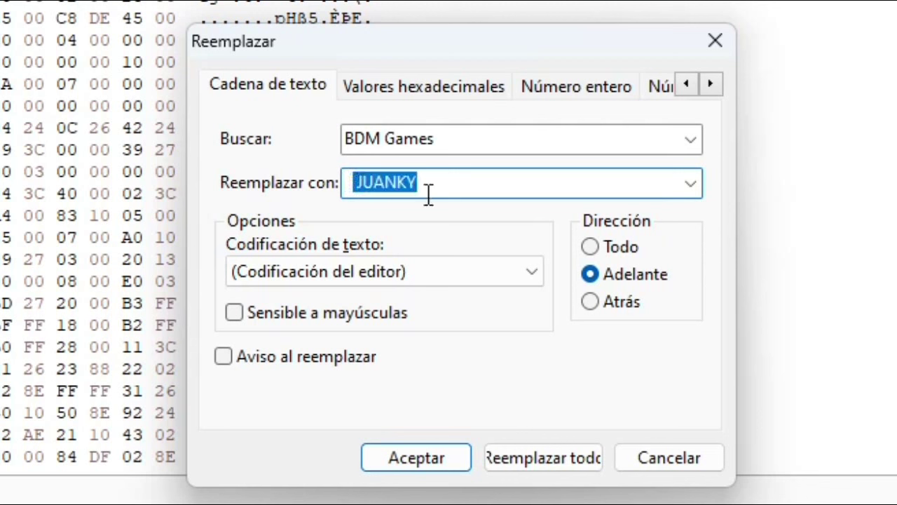
pyautogui.click(354, 182)
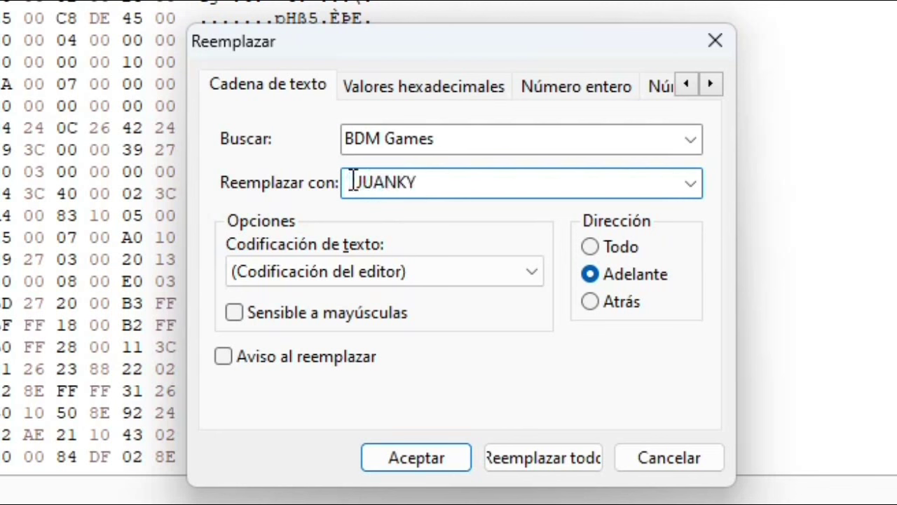
pyautogui.click(357, 182)
pyautogui.press('Delete')
pyautogui.press('BackSpace')
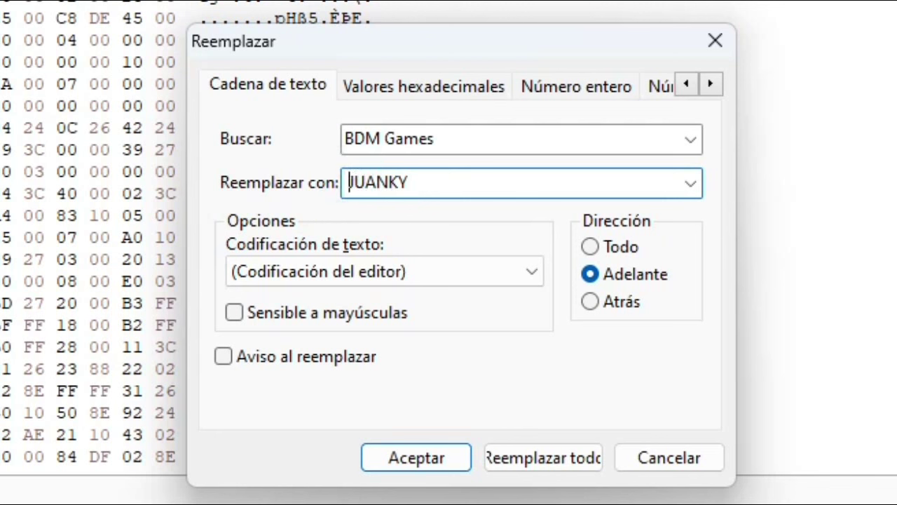
pyautogui.press('End')
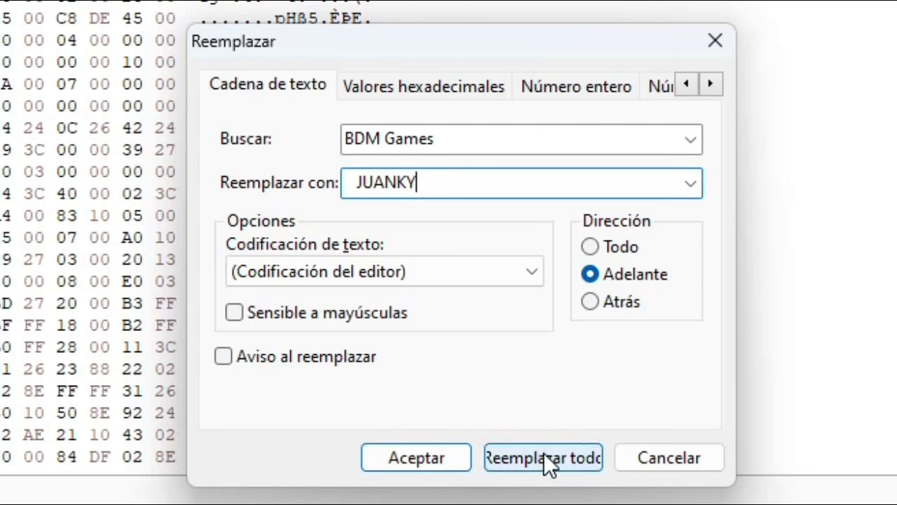
pyautogui.click(416, 454)
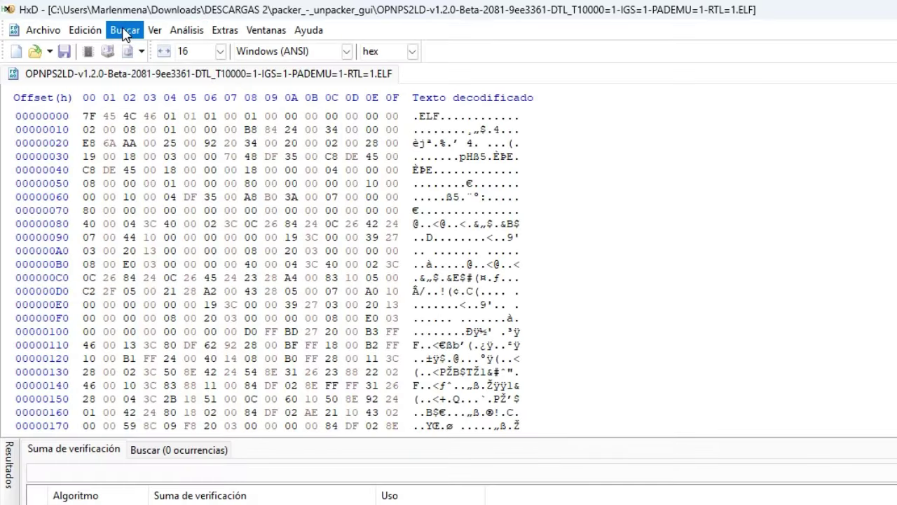
# Start another text replacement in the ELF that searches for "APPS"
pyautogui.click(125, 32)
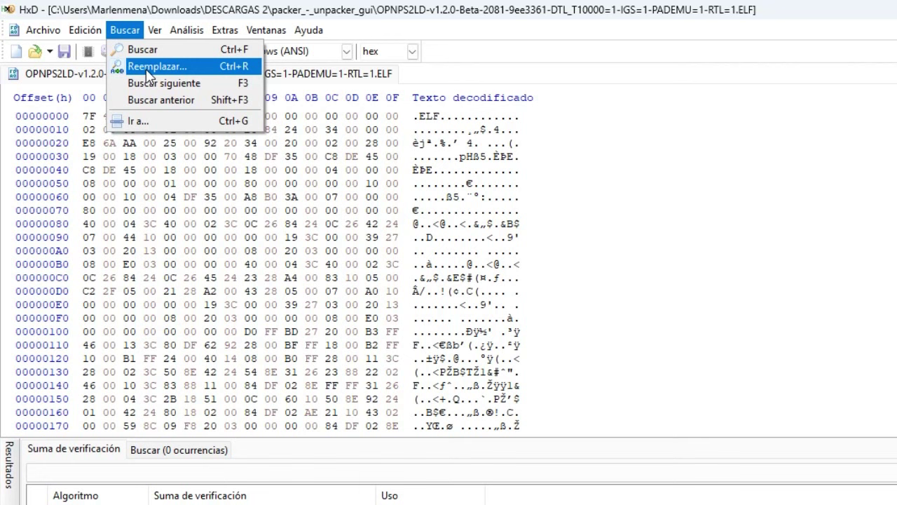
pyautogui.click(232, 109)
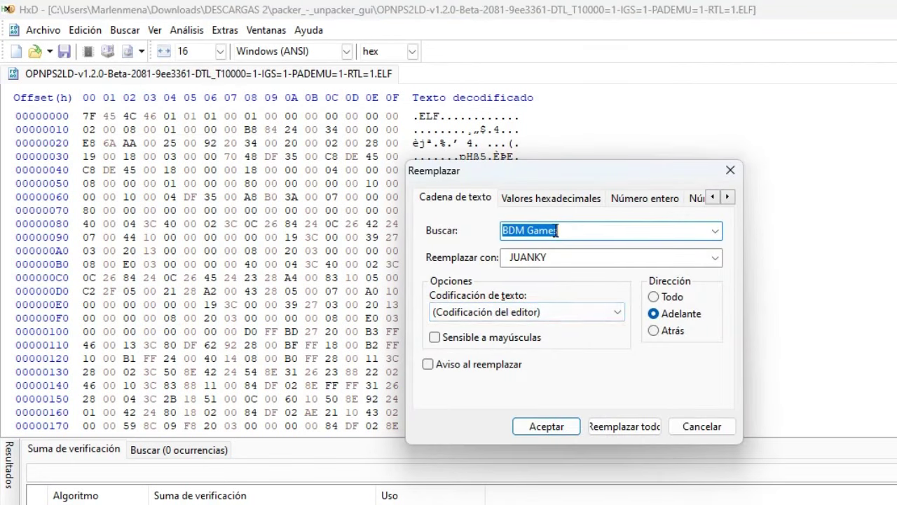
pyautogui.press('BackSpace')
pyautogui.write('APPS')
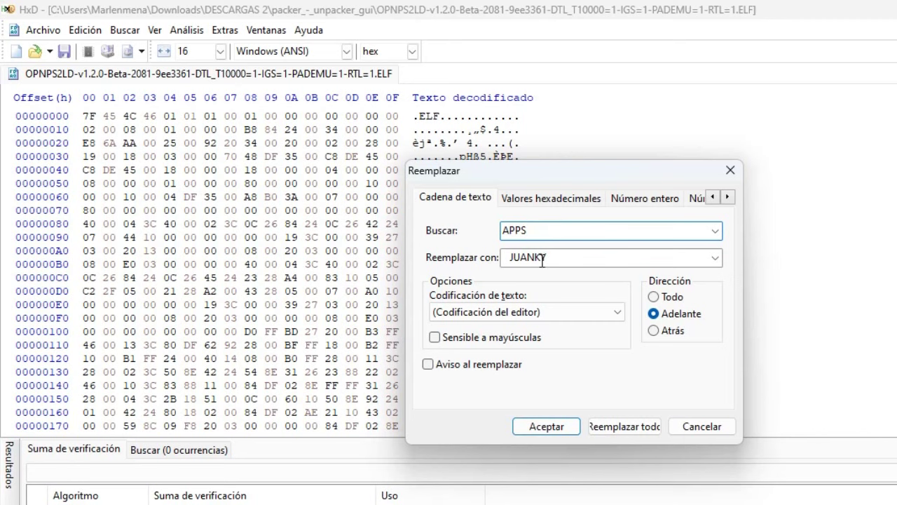
# Replace "APPS" with "PS1" in the forward direction, padded with one leading space to match the original length
pyautogui.click(546, 258)
pyautogui.press('BackSpace')
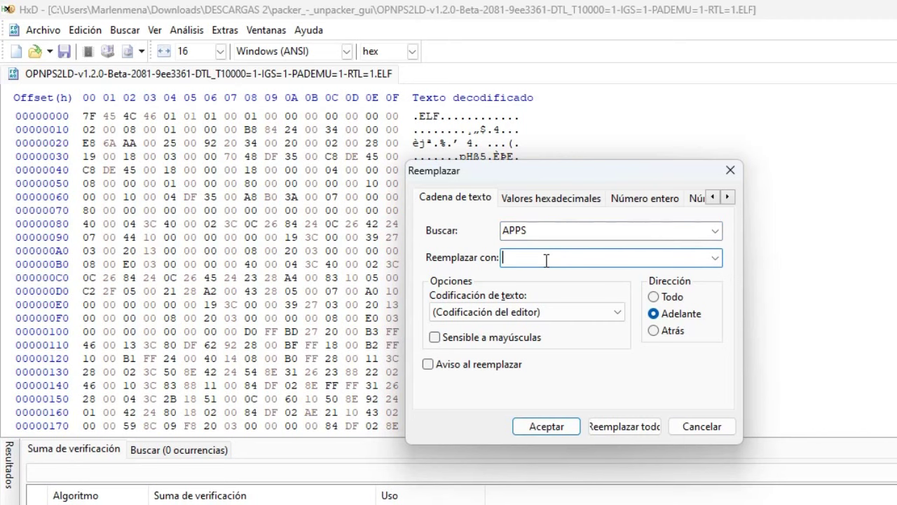
pyautogui.write('P')
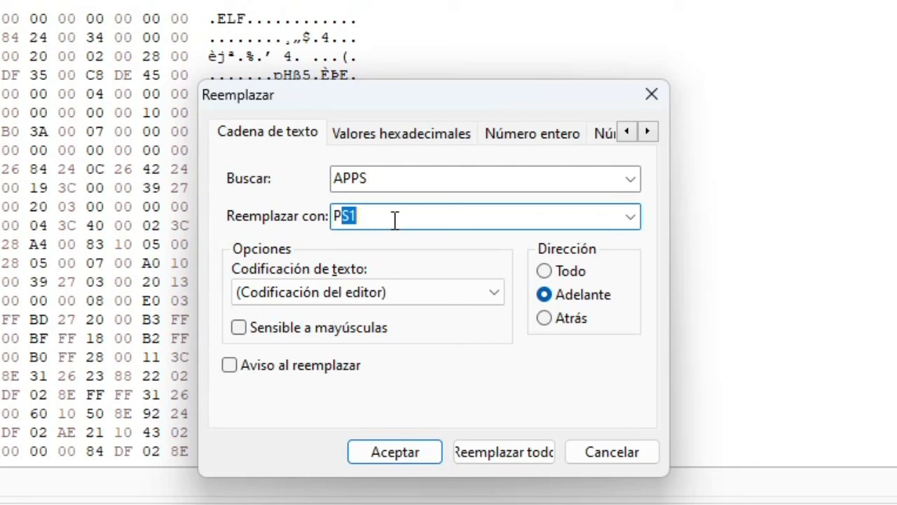
pyautogui.press('BackSpace')
pyautogui.press('BackSpace')
pyautogui.write('PS1')
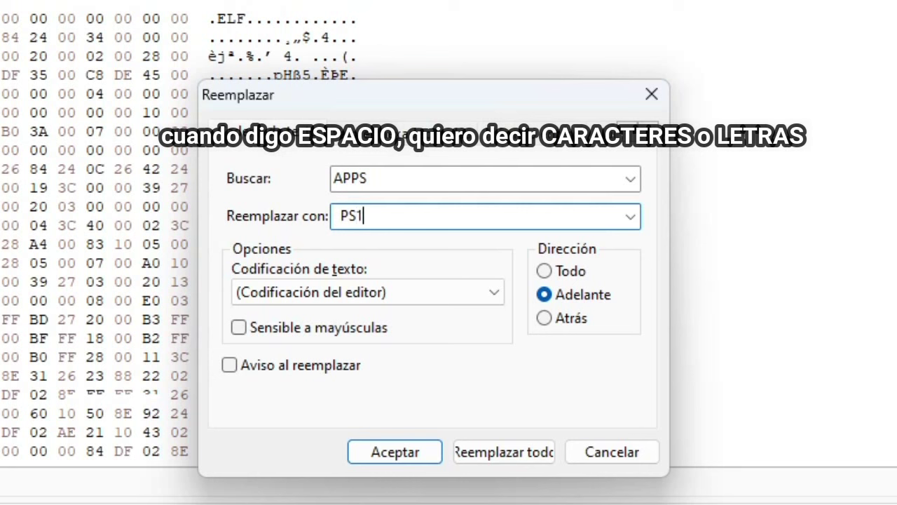
pyautogui.click(337, 217)
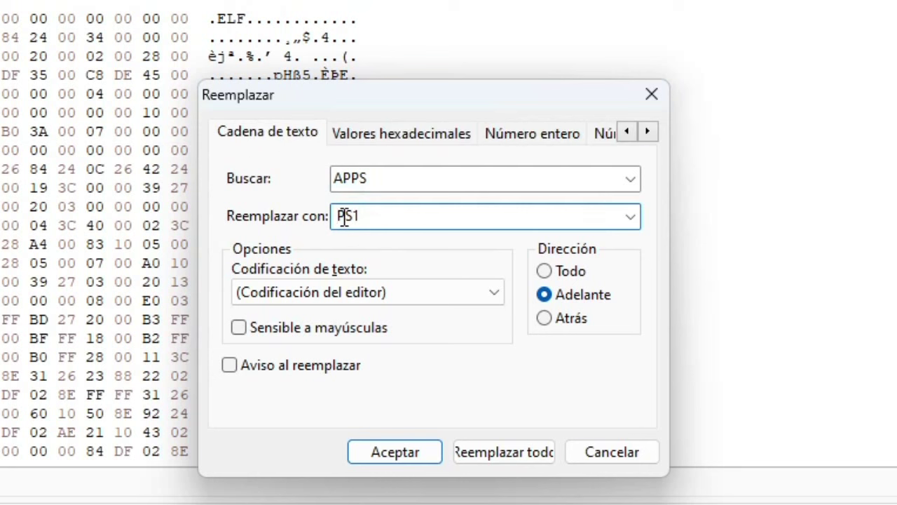
pyautogui.press('BackSpace')
pyautogui.click(408, 456)
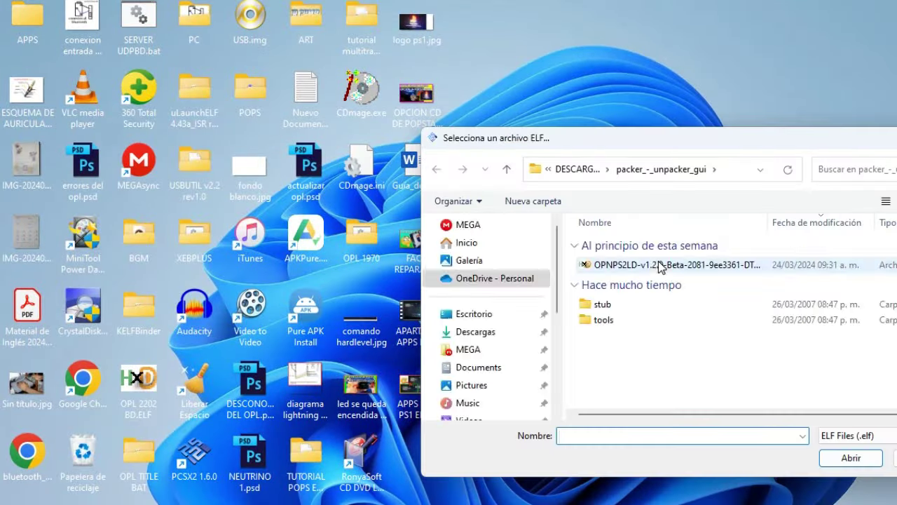
# Load the edited OPNPS2LD ELF from the packer_-_unpacker_gui folder to test it
pyautogui.click(697, 265)
pyautogui.click(849, 457)
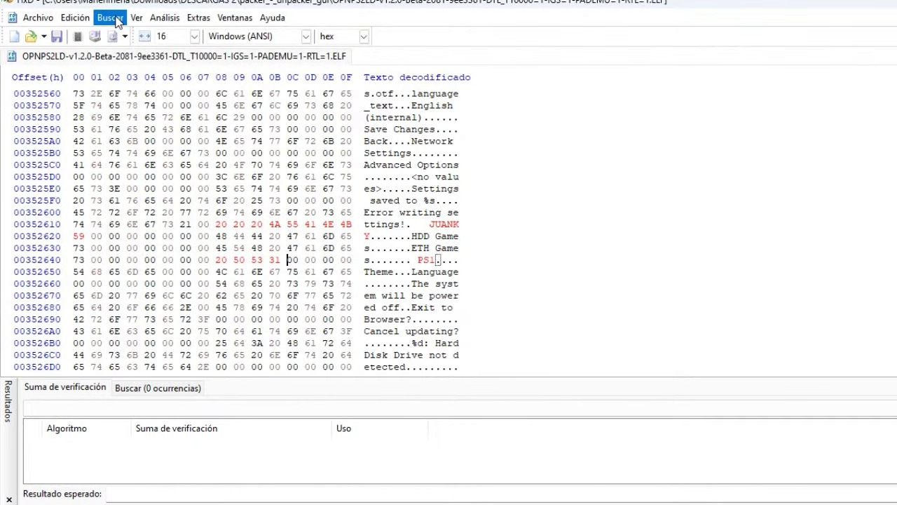
# Start a new text replacement in the HxD hex editor that searches forward for "USB Games"
pyautogui.click(112, 17)
pyautogui.click(130, 49)
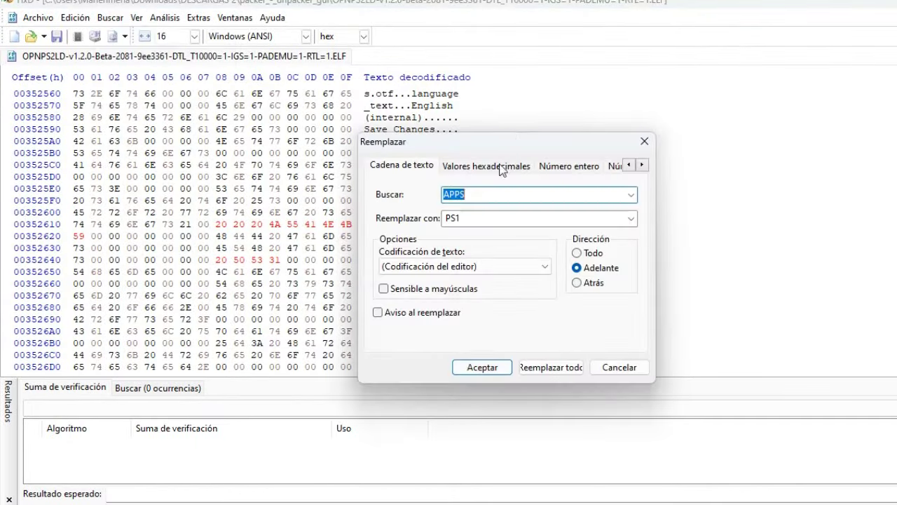
pyautogui.press('BackSpace')
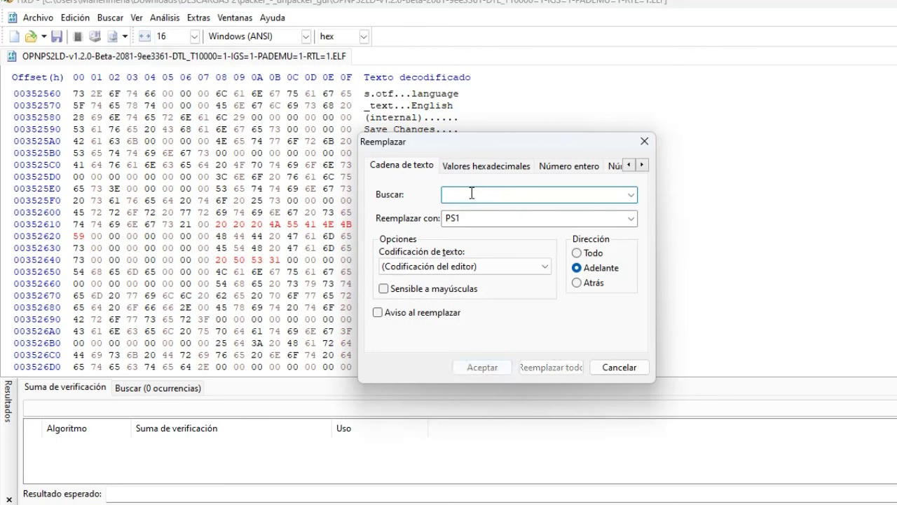
pyautogui.write('USB GAMES')
pyautogui.doubleClick(472, 193)
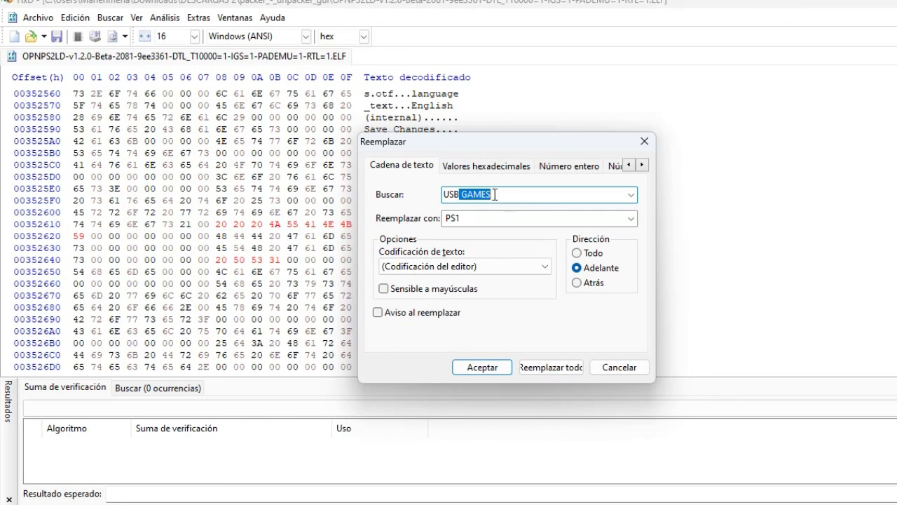
pyautogui.click(495, 195)
pyautogui.press('BackSpace')
pyautogui.press('BackSpace')
pyautogui.press('BackSpace')
pyautogui.press('BackSpace')
pyautogui.write('ames')
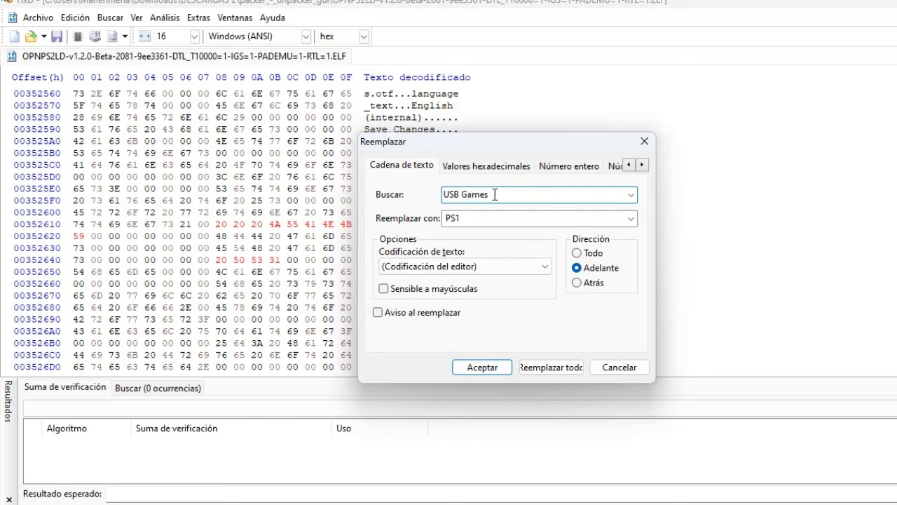
# Enter "JUEGOS" as the replacement text for "USB Games" and save the edited ELF
pyautogui.doubleClick(462, 218)
pyautogui.press('BackSpace')
pyautogui.write('HUEFO')
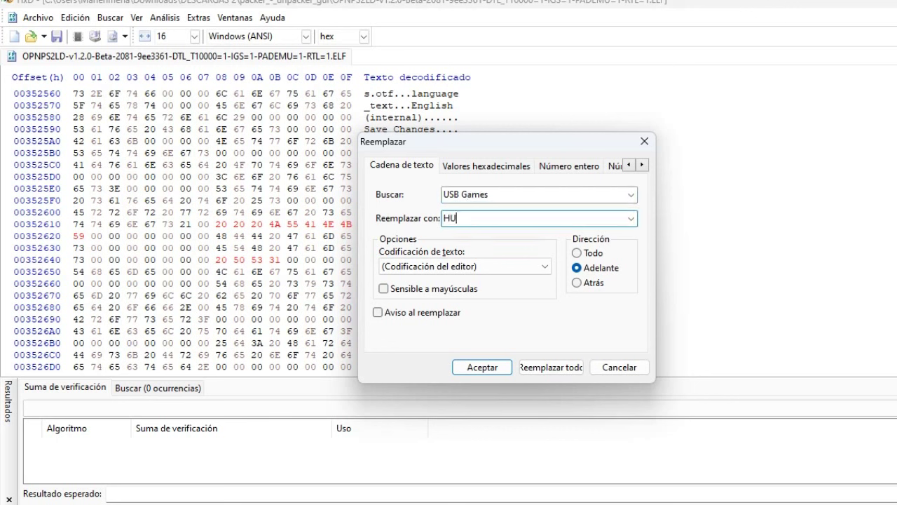
pyautogui.write('S')
pyautogui.press('BackSpace')
pyautogui.press('BackSpace')
pyautogui.press('BackSpace')
pyautogui.press('BackSpace')
pyautogui.press('BackSpace')
pyautogui.press('BackSpace')
pyautogui.write('JUEGOS')
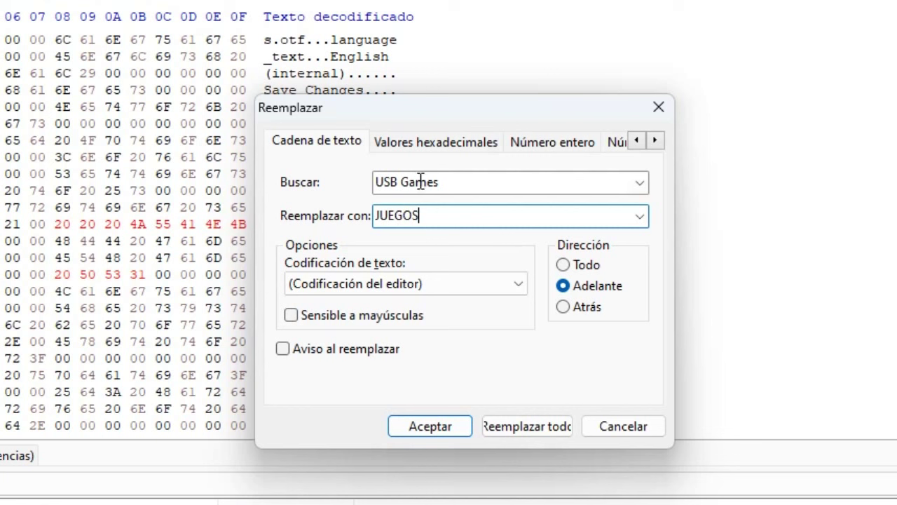
pyautogui.click(376, 215)
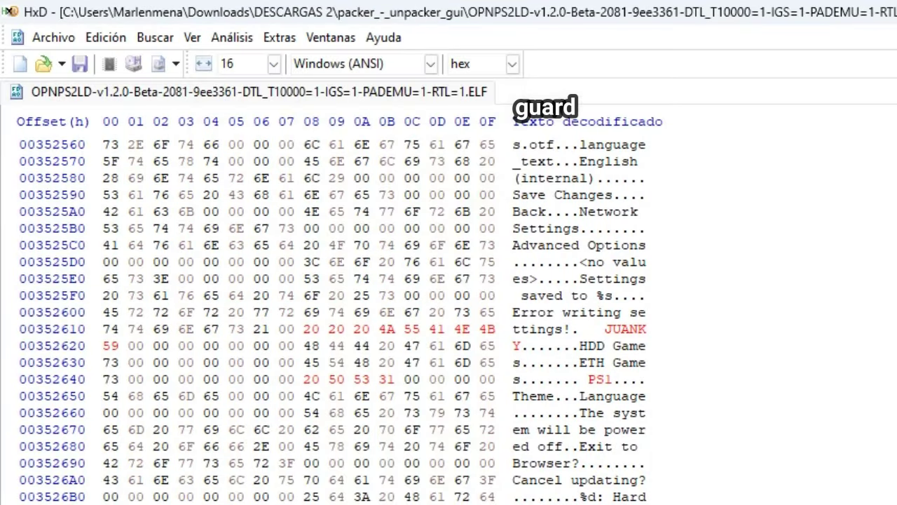
pyautogui.click(53, 38)
pyautogui.click(87, 126)
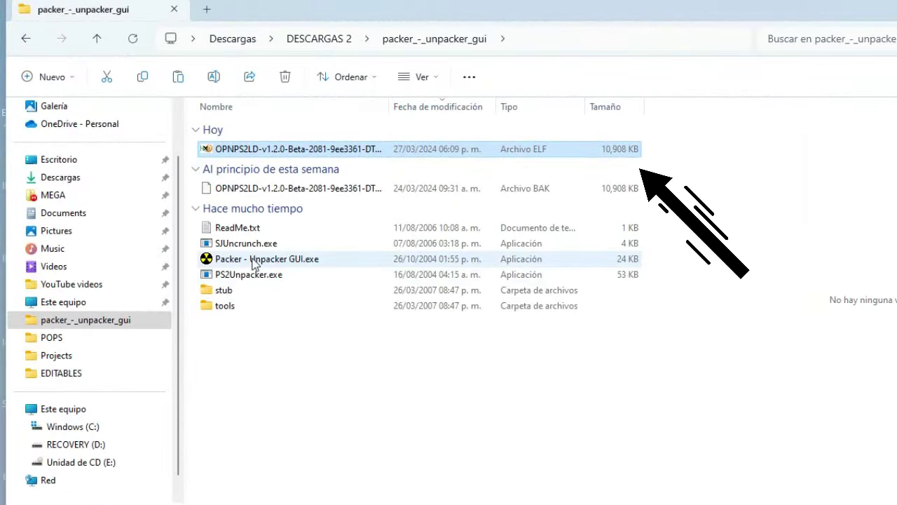
# Launch Packer - Unpacker GUI.exe from the packer_-_unpacker_gui folder and open ps2-packer 0.3
pyautogui.click(261, 263)
pyautogui.click(261, 262)
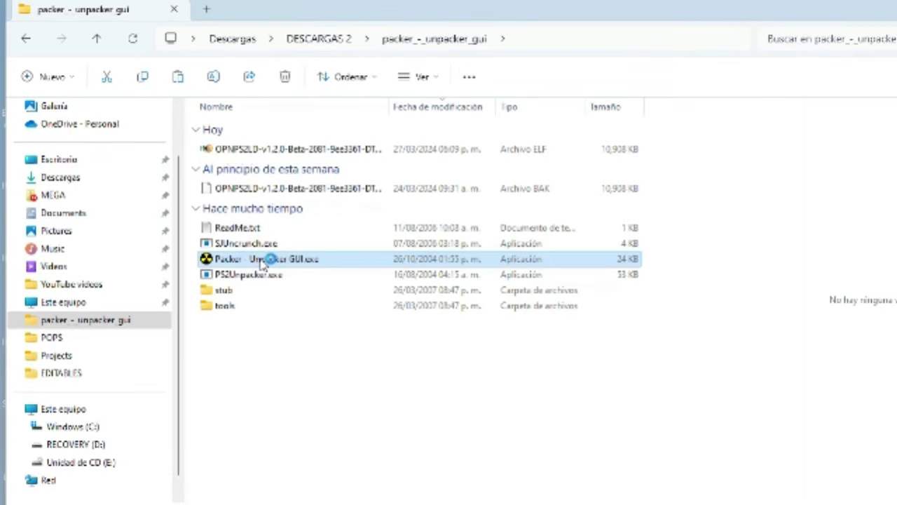
pyautogui.doubleClick(262, 260)
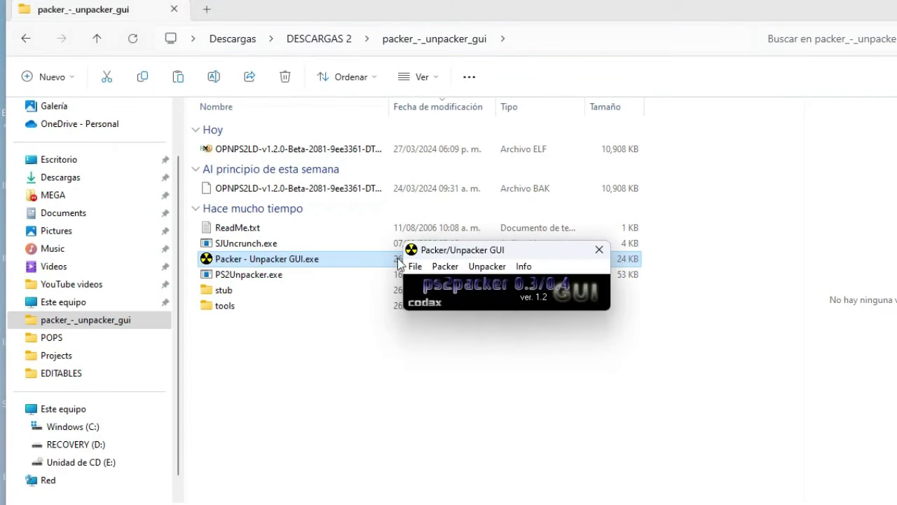
pyautogui.click(448, 267)
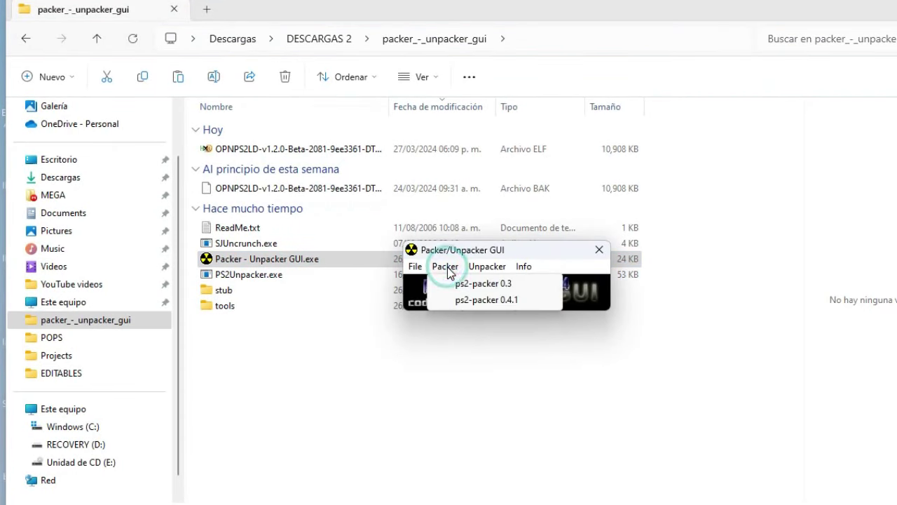
pyautogui.click(468, 283)
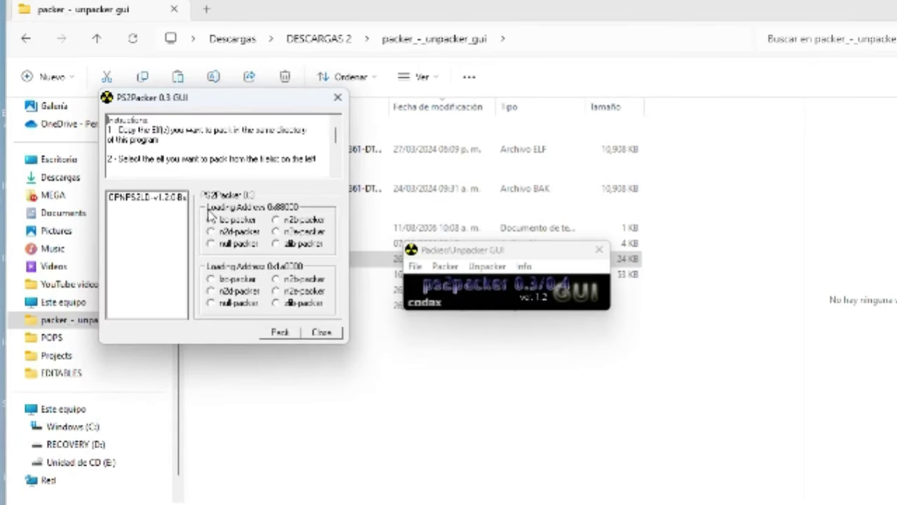
# Pack the OPNPS2LD ELF with lzo-packer at loading address 0x88000, and close the packer program
pyautogui.click(148, 201)
pyautogui.click(211, 220)
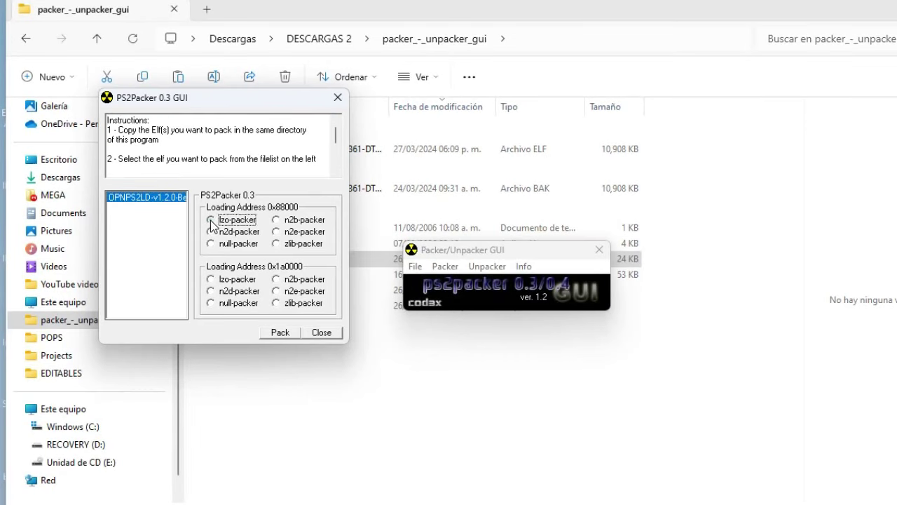
pyautogui.click(284, 332)
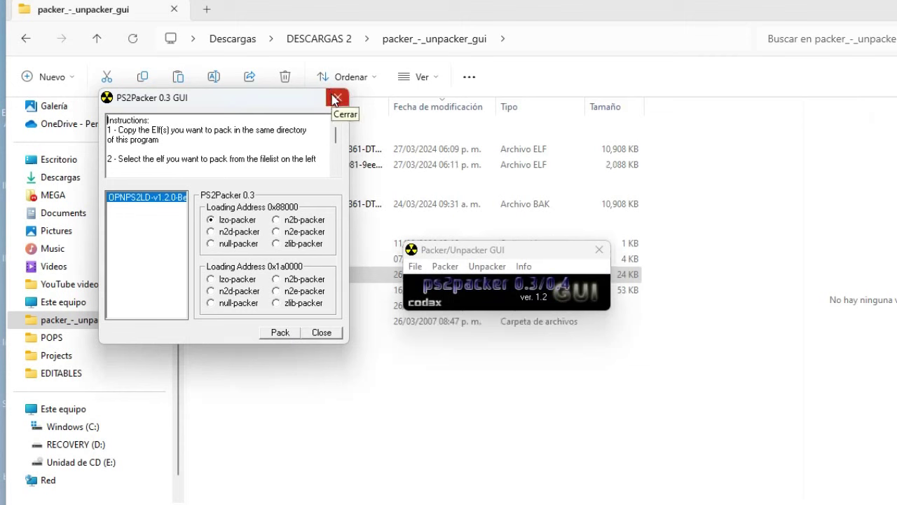
pyautogui.click(334, 97)
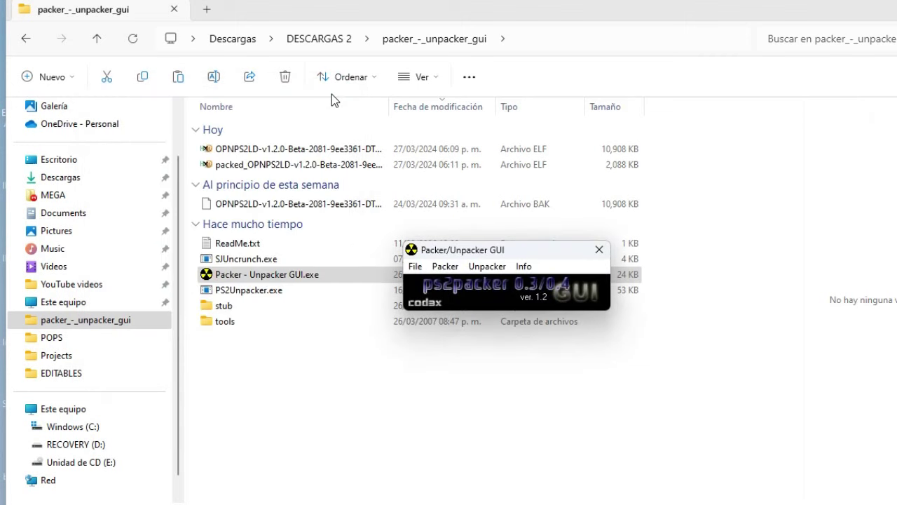
pyautogui.click(599, 251)
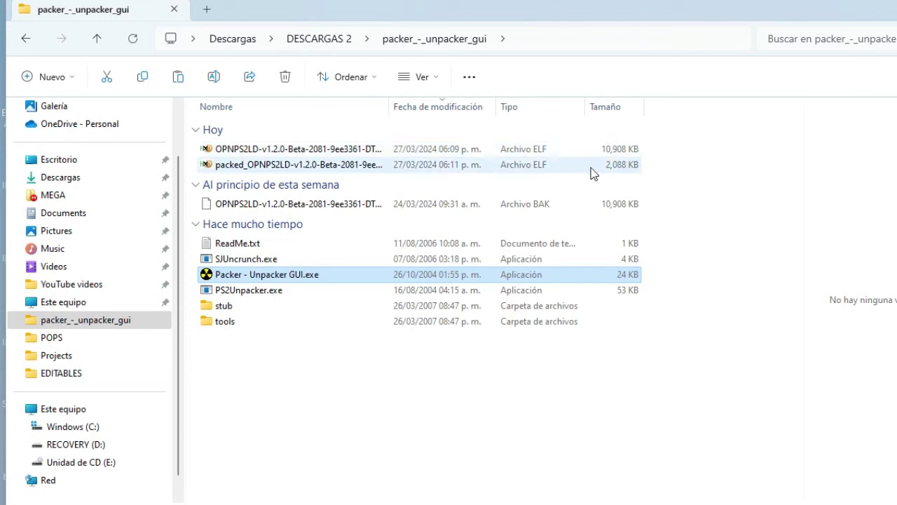
# Rename the packed ELF file to OPL MOD.ELF
pyautogui.click(531, 165)
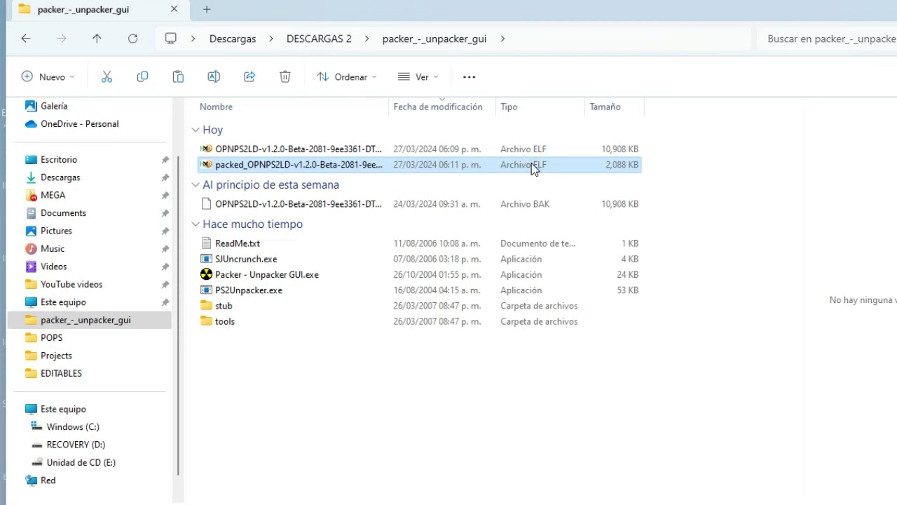
pyautogui.rightClick(531, 164)
pyautogui.click(605, 181)
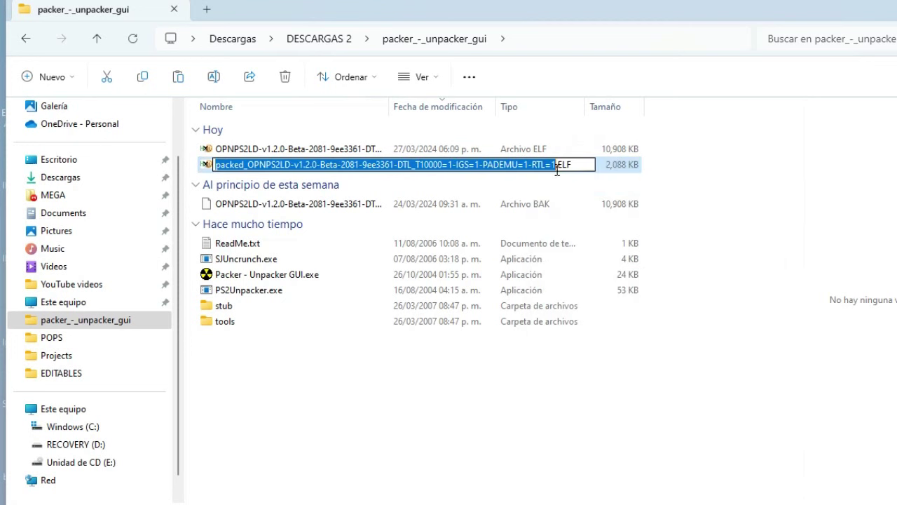
pyautogui.press('BackSpace')
pyautogui.write('OPL')
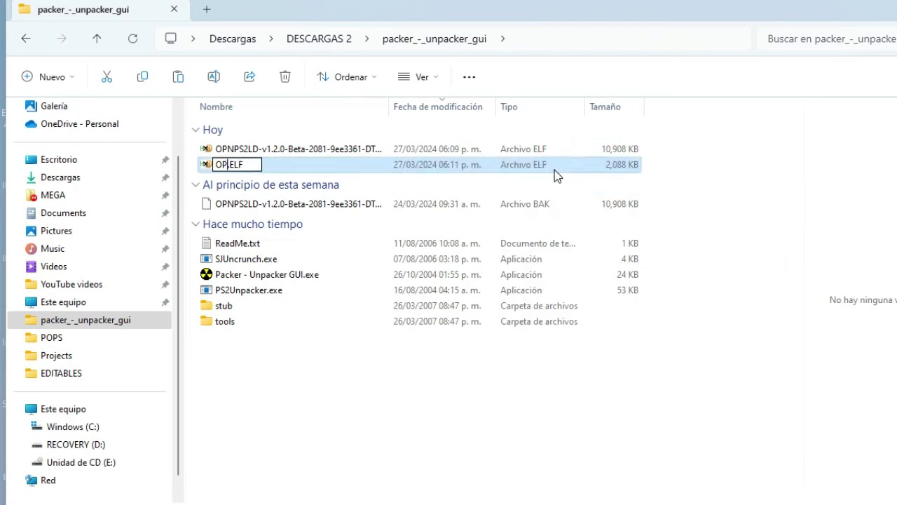
pyautogui.write(' MOD')
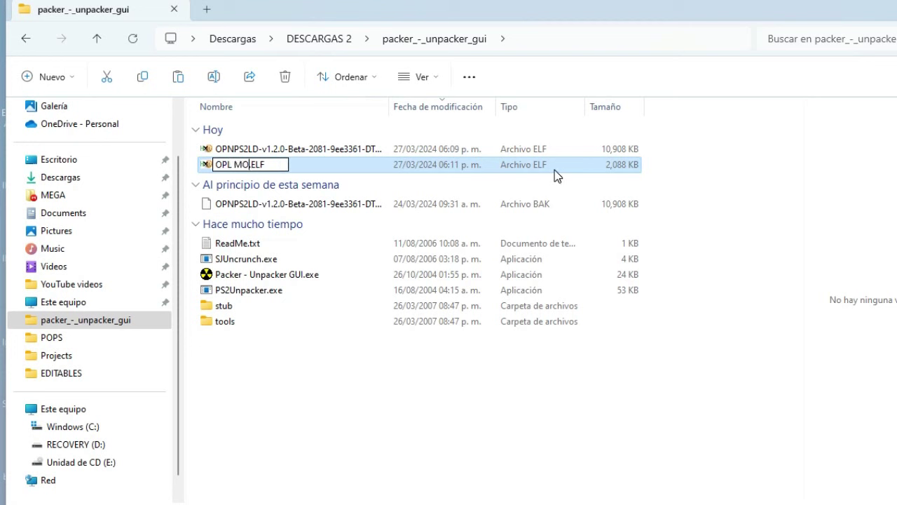
pyautogui.click(701, 176)
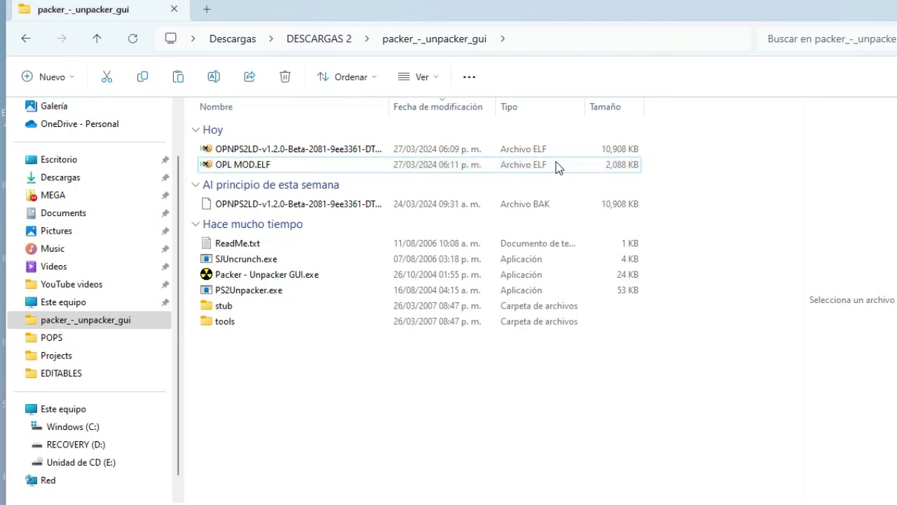
# Copy OPL MOD.ELF and open the APPS folder on the F: drive
pyautogui.rightClick(446, 163)
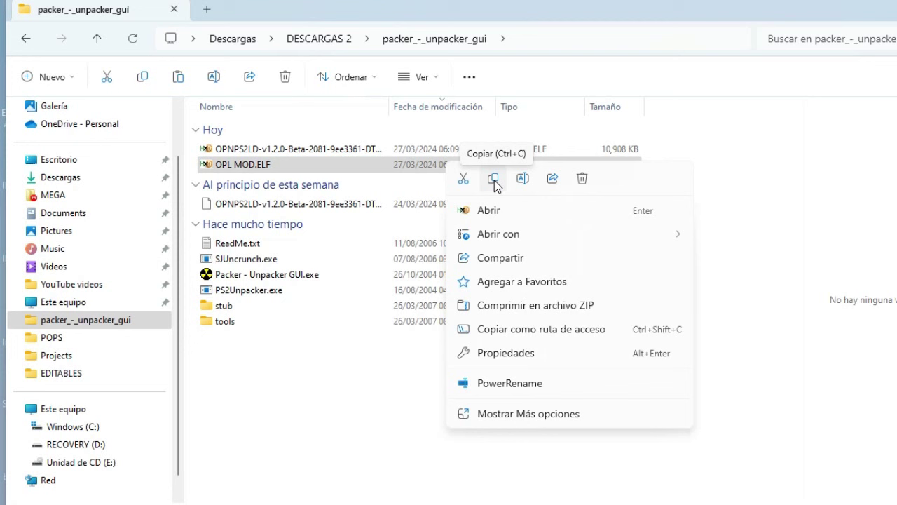
pyautogui.click(494, 179)
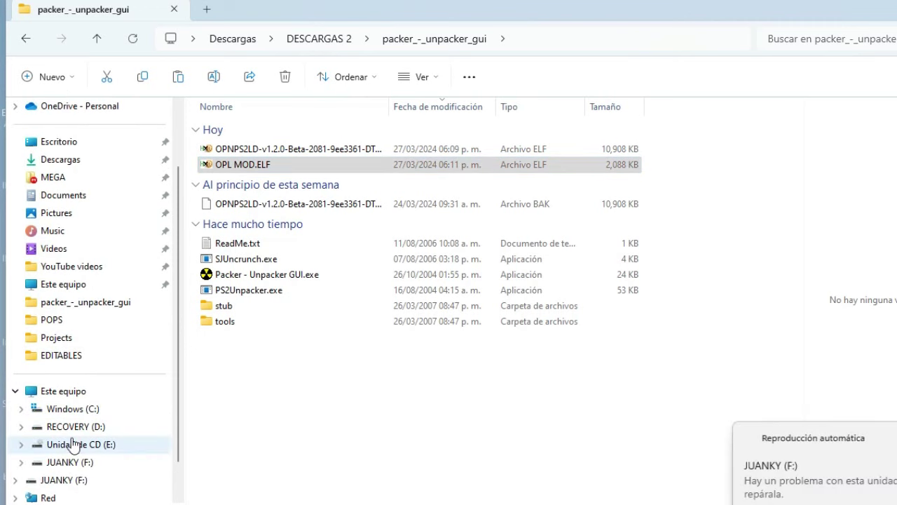
pyautogui.click(90, 462)
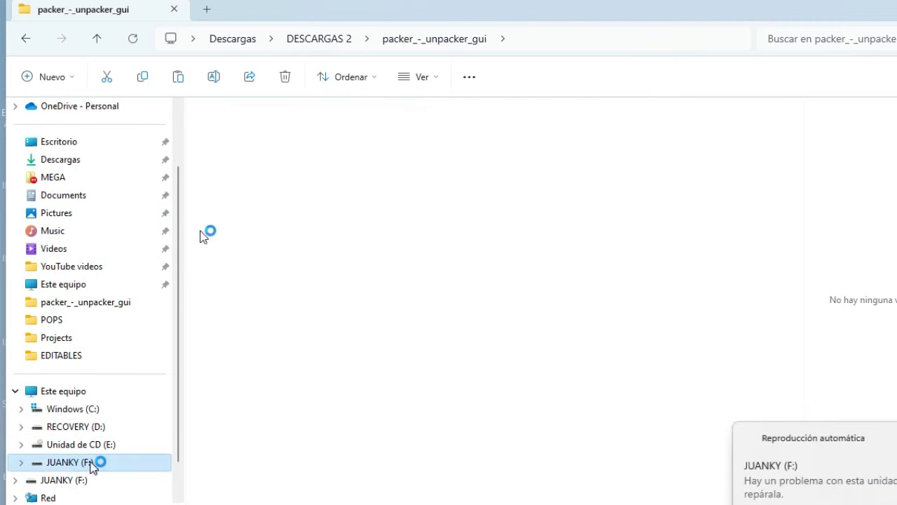
pyautogui.click(253, 145)
pyautogui.doubleClick(252, 145)
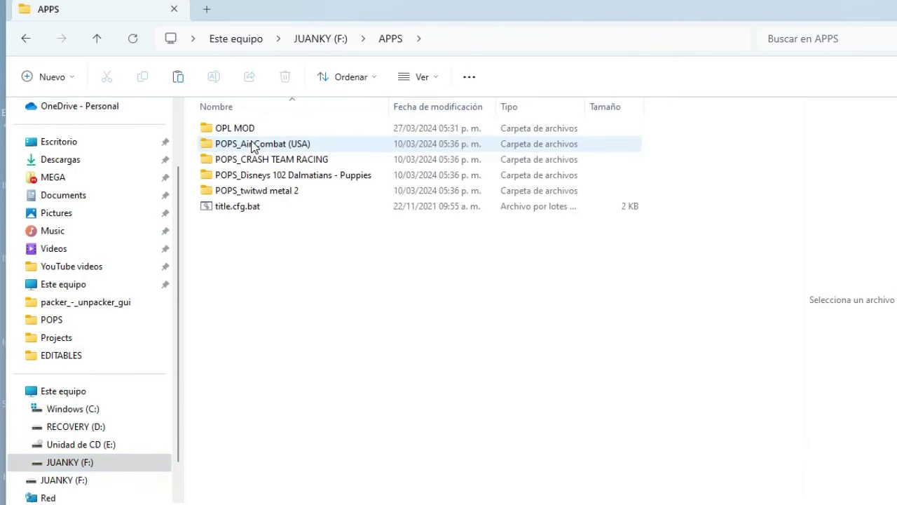
# Delete the old OPL MOD folder from APPS and paste the copied OPL MOD.ELF there
pyautogui.click(245, 128)
pyautogui.press('Delete')
pyautogui.click(567, 324)
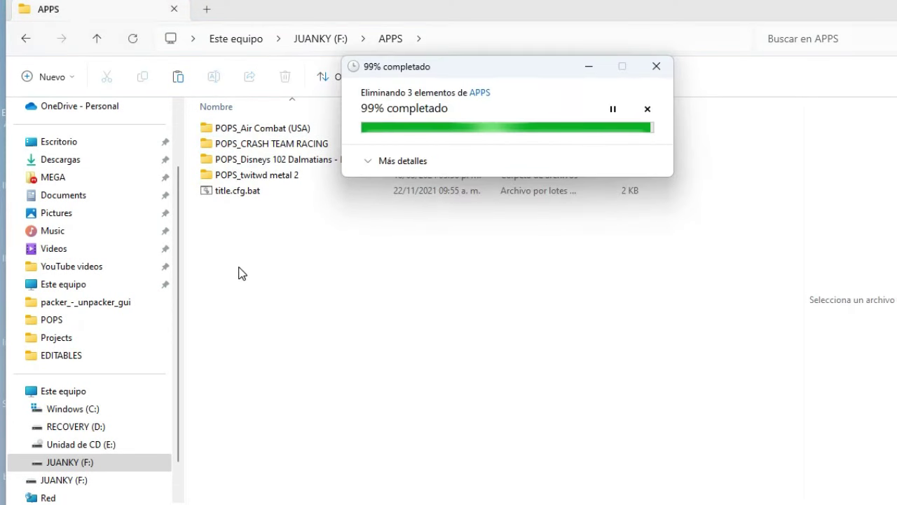
pyautogui.rightClick(213, 267)
pyautogui.click(226, 281)
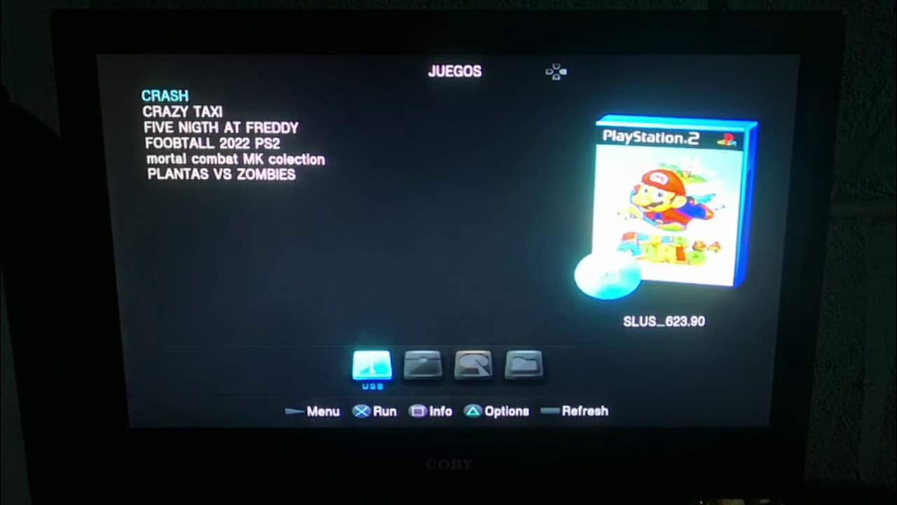
pyautogui.press('Right')
pyautogui.press('Right')
pyautogui.press('Right')
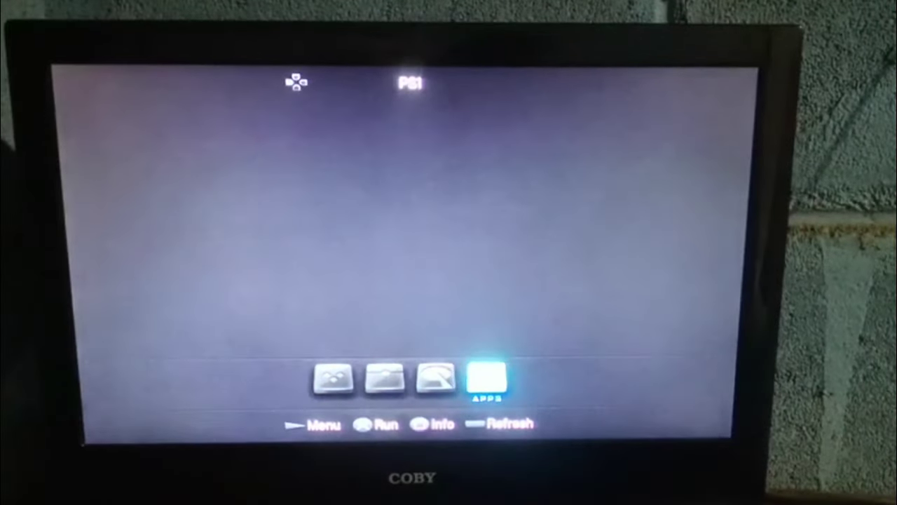